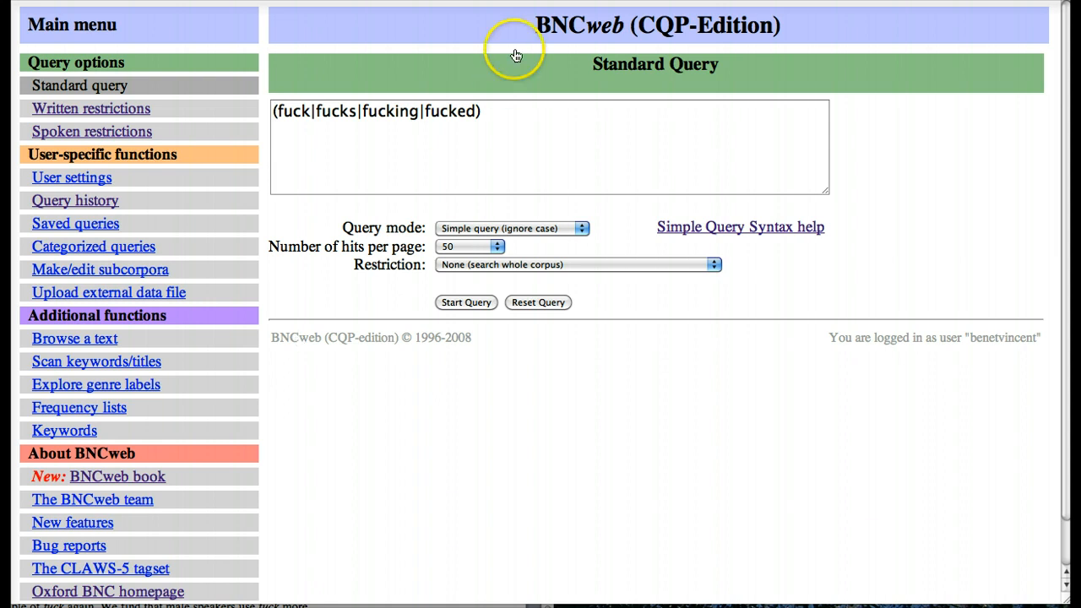
Run the entered swear-word query across the whole corpus and display the distribution of its hits
left_click(515, 113)
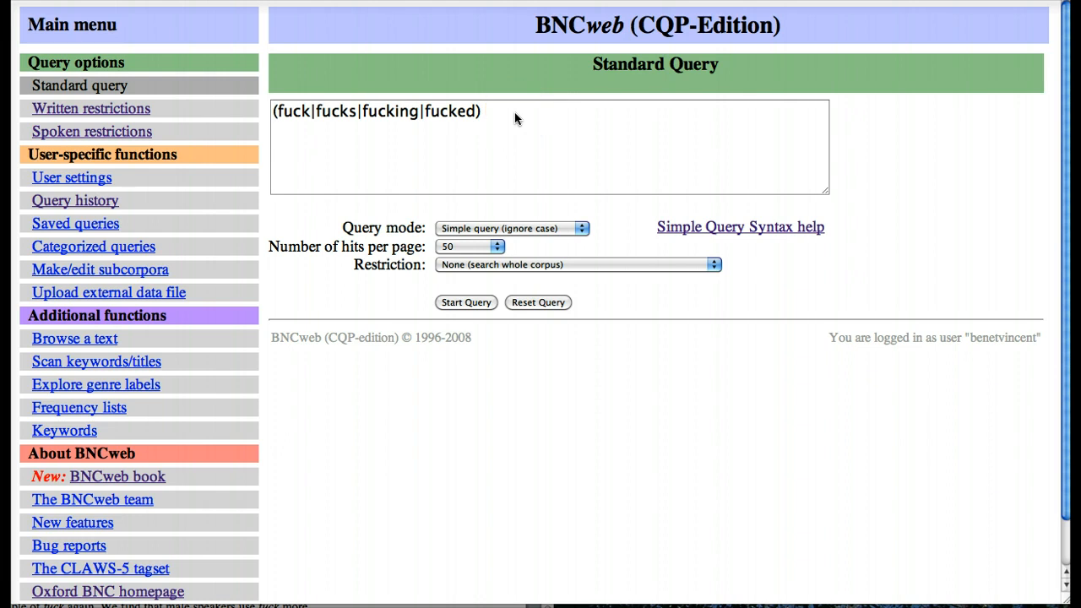
left_click(469, 306)
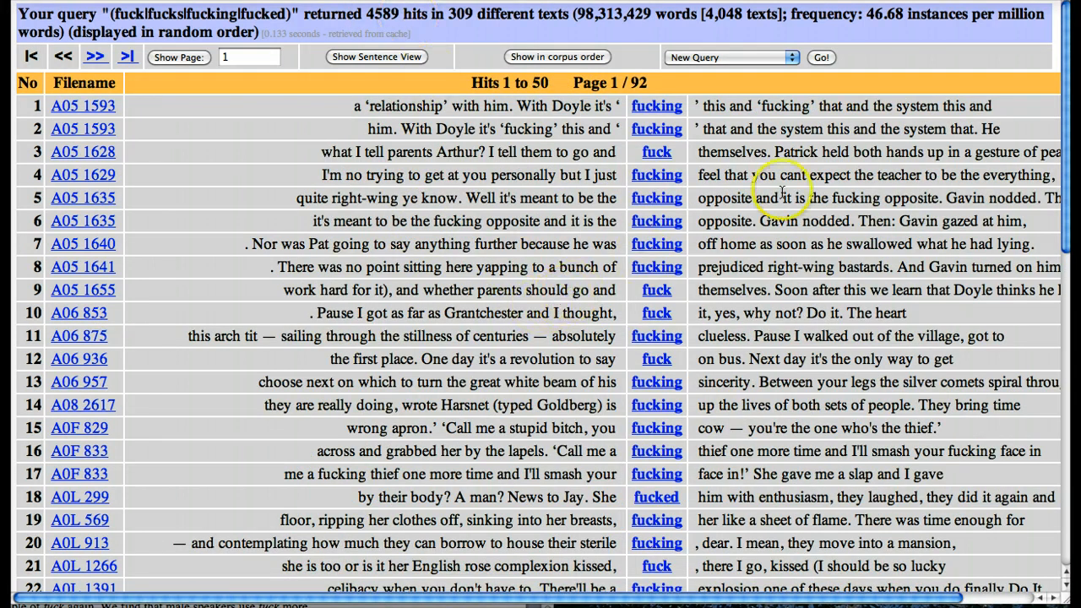
left_click(721, 57)
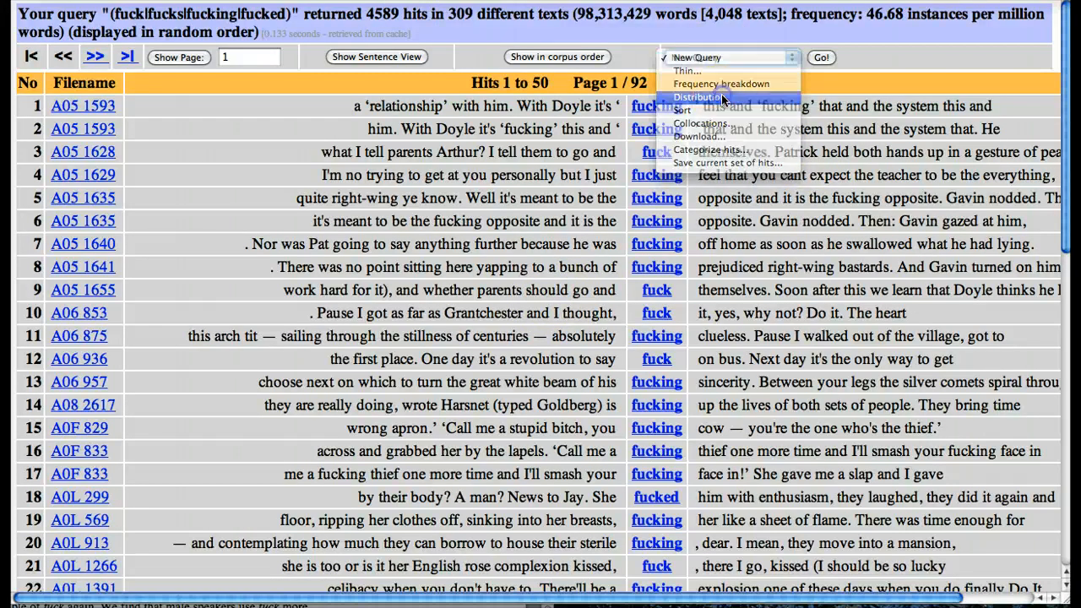
left_click(721, 98)
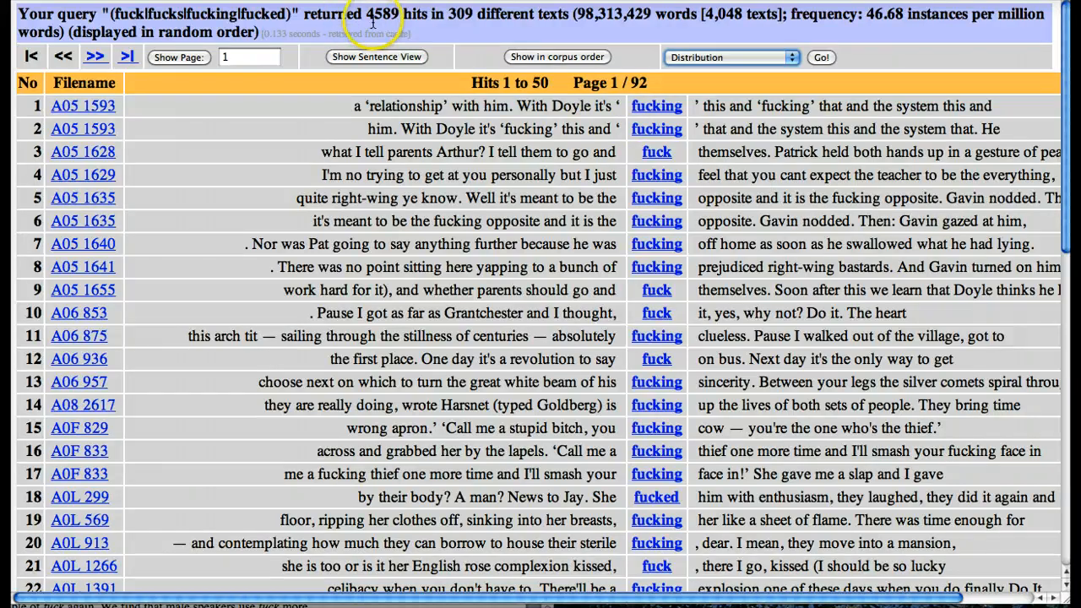
left_click(820, 58)
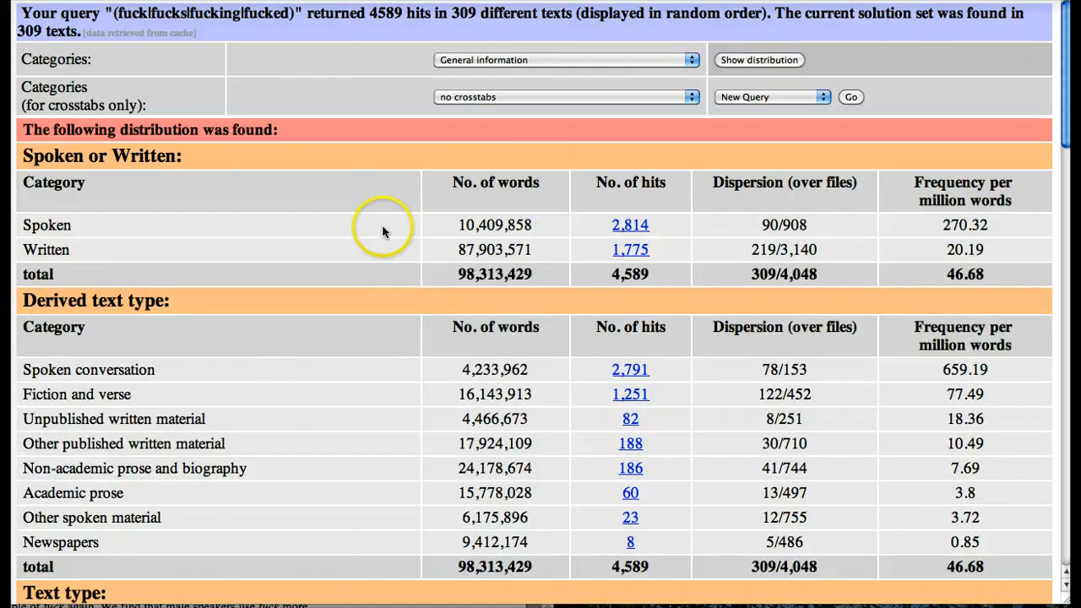
Show the query's distribution by Speaker-frequency extremes
left_click(514, 60)
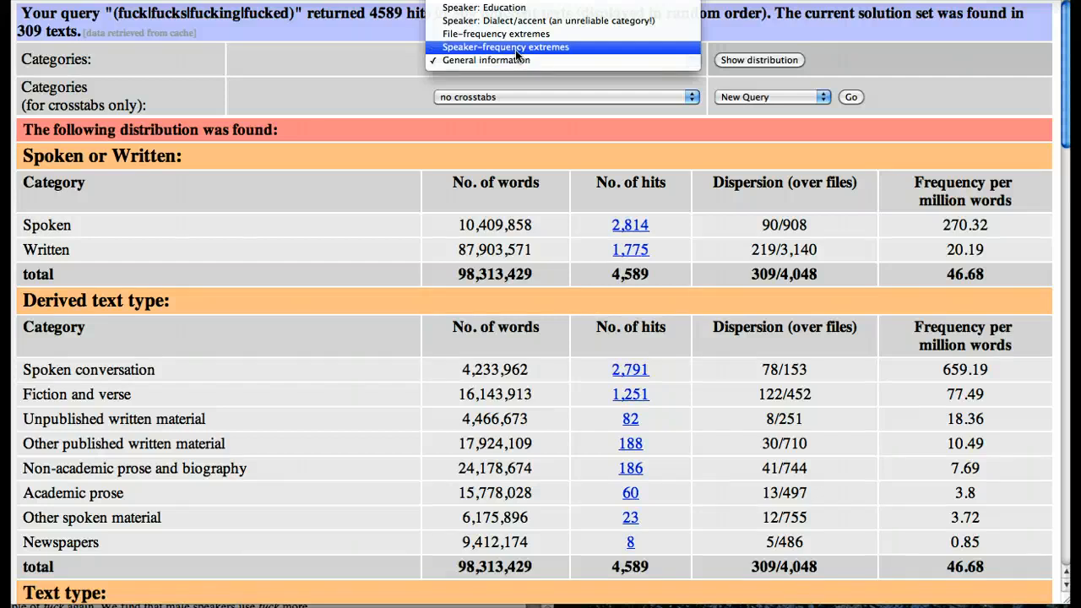
left_click(515, 48)
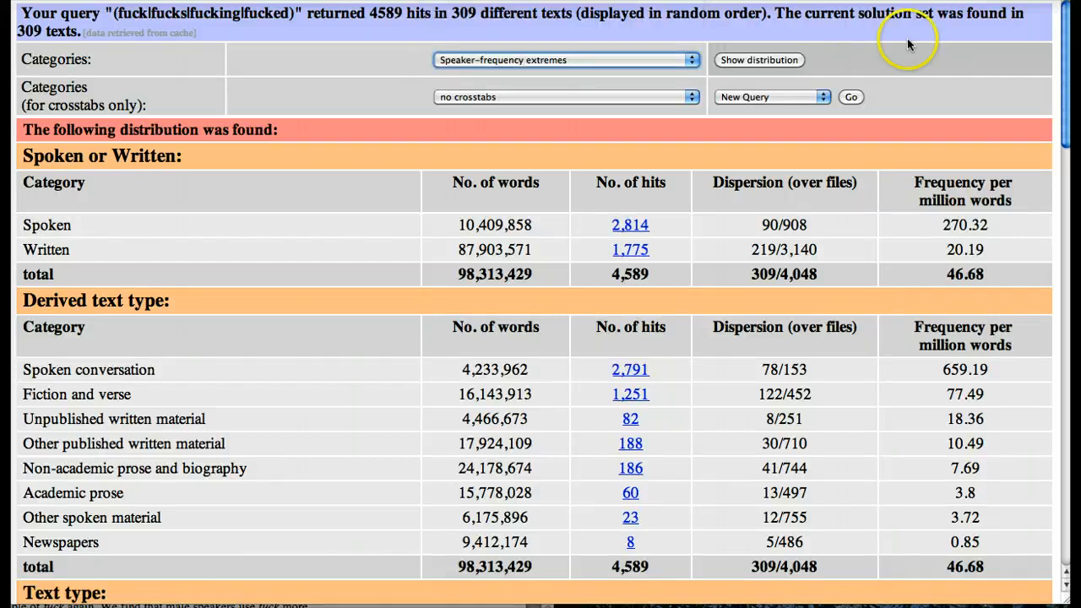
left_click(762, 60)
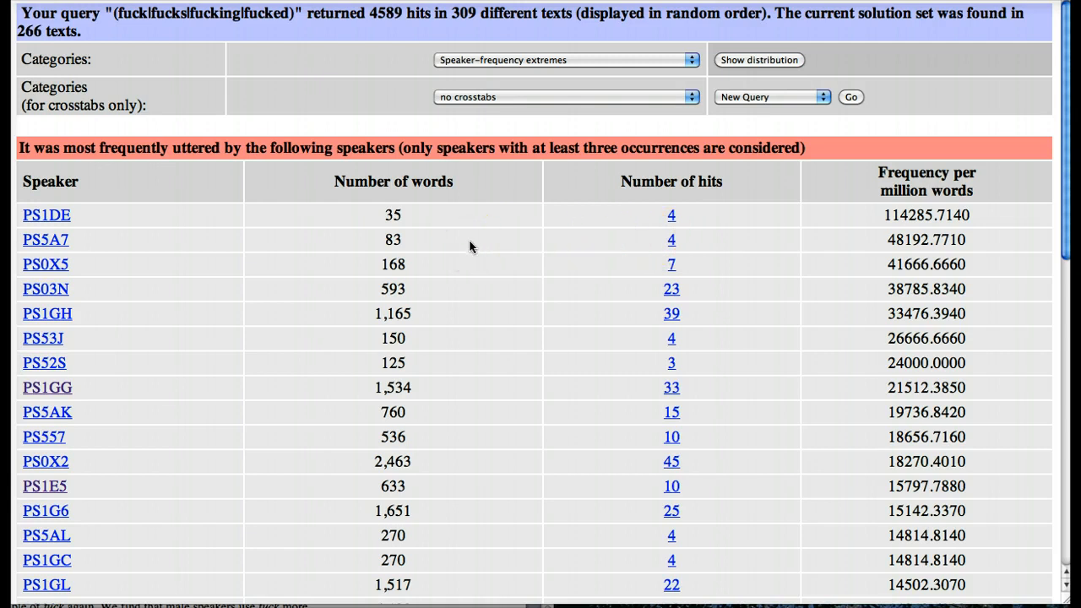
View the speaker information for PS1GE from the most frequent speakers, and return to the speaker list
scroll(470, 243, "down", 2)
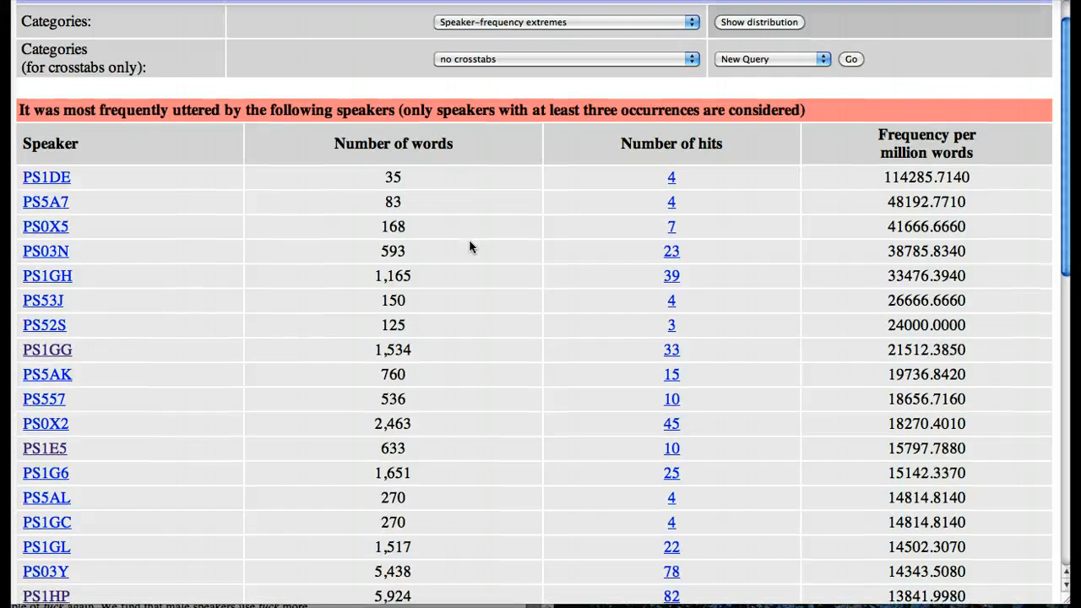
scroll(508, 318, "down", 5)
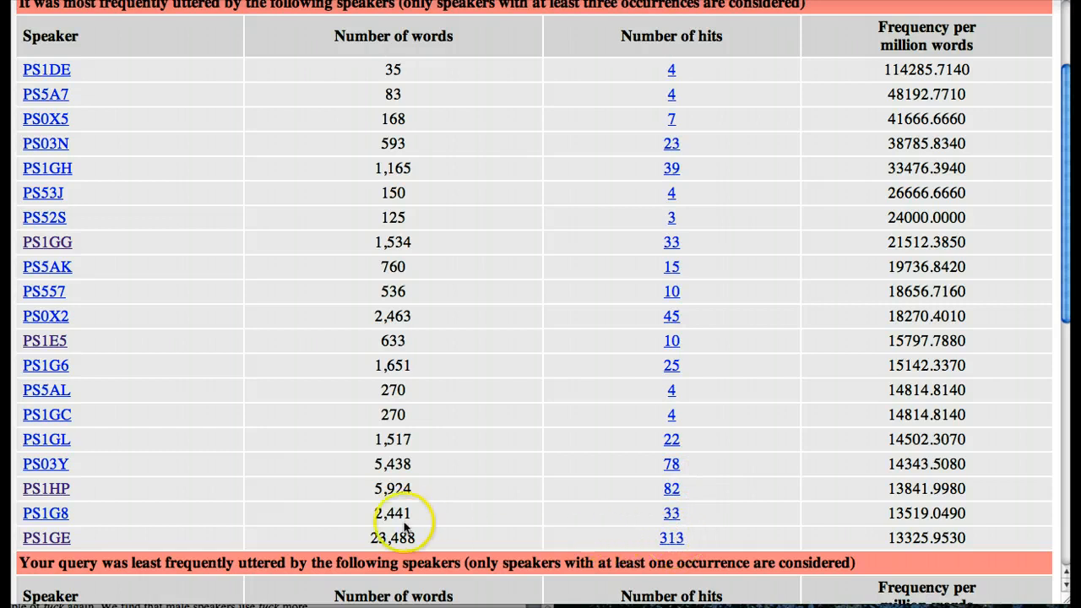
left_click(53, 539)
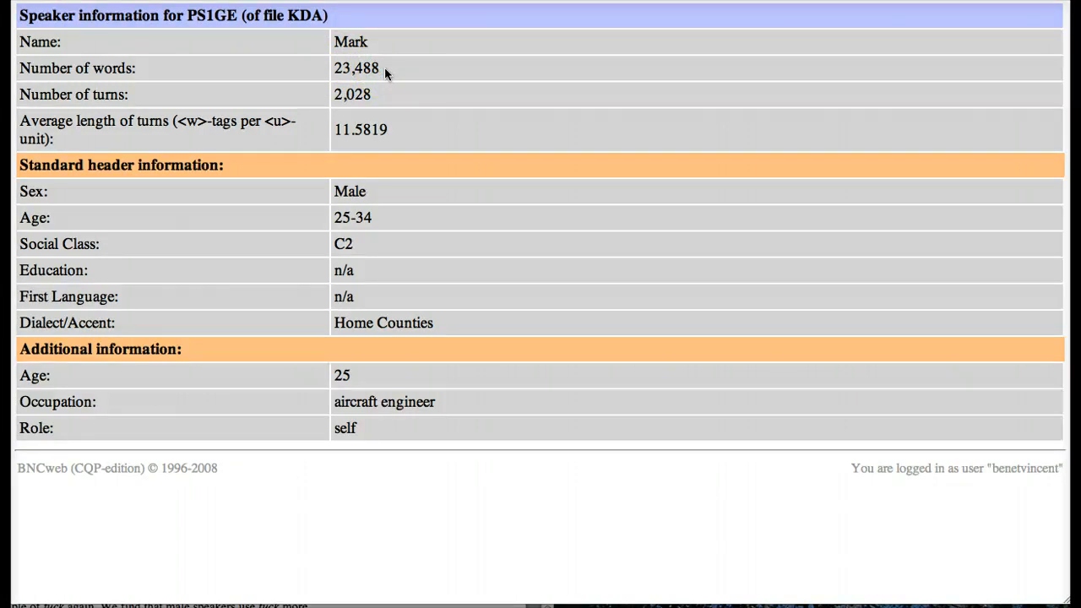
key("super+Left")
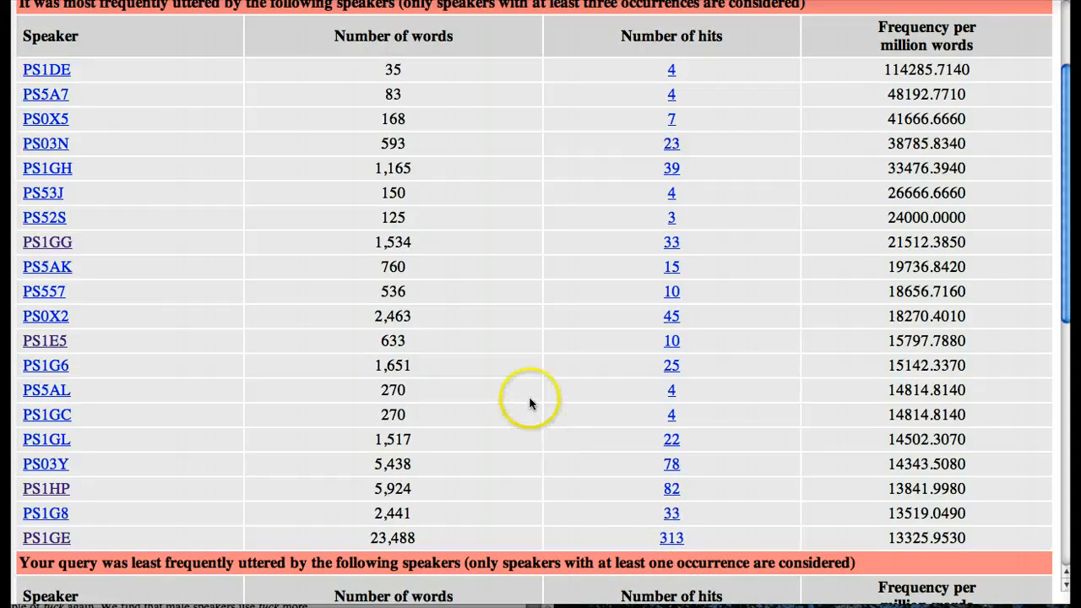
Show the query's distribution by the Speaker: Age category
scroll(530, 397, "up", 3)
scroll(529, 397, "down", 5)
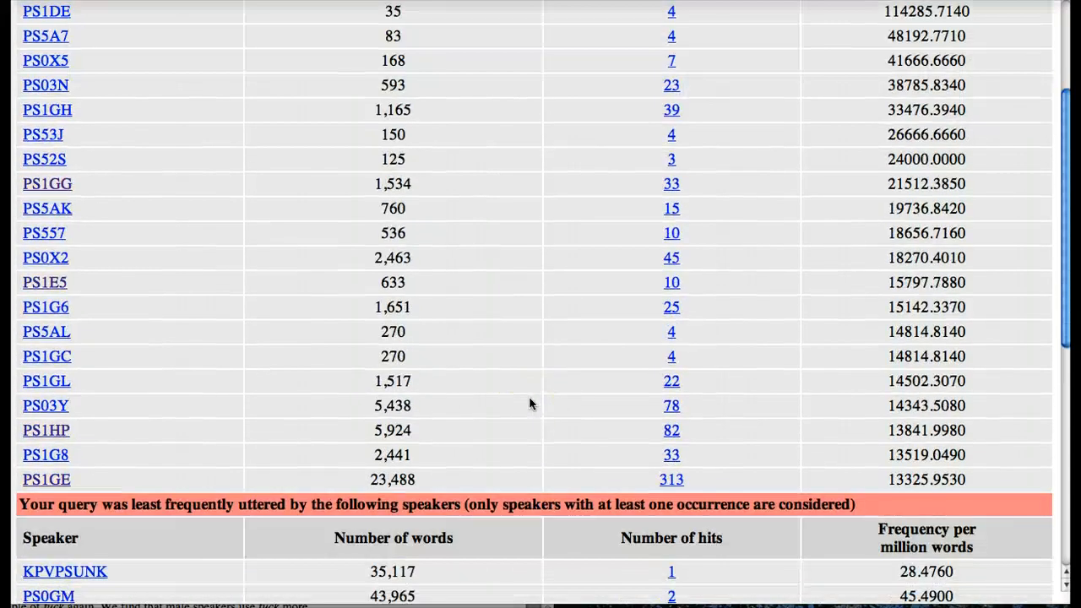
scroll(529, 397, "up", 4)
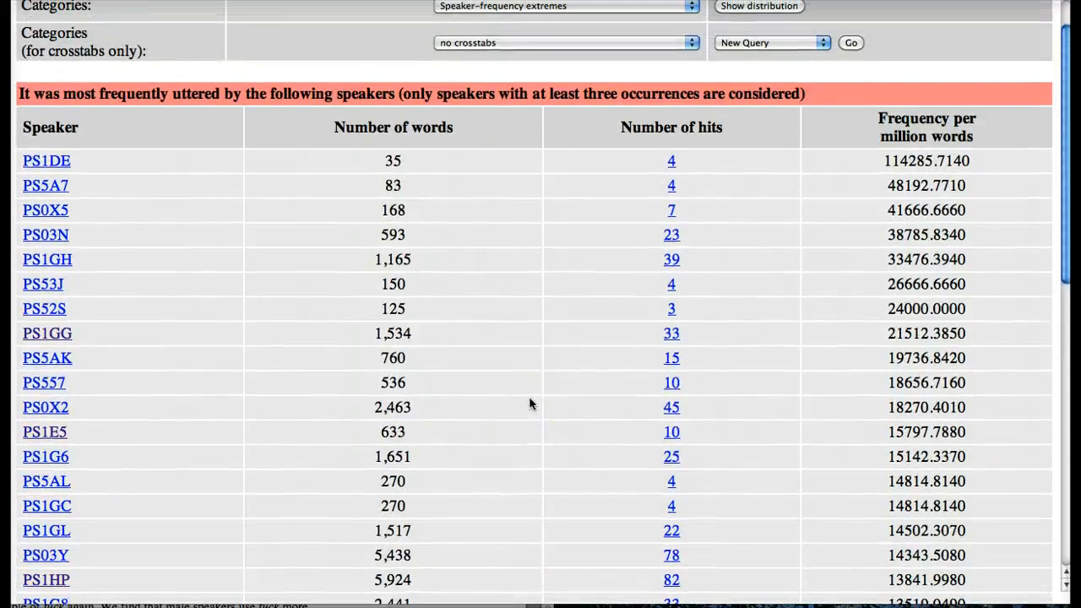
scroll(528, 396, "up", 1)
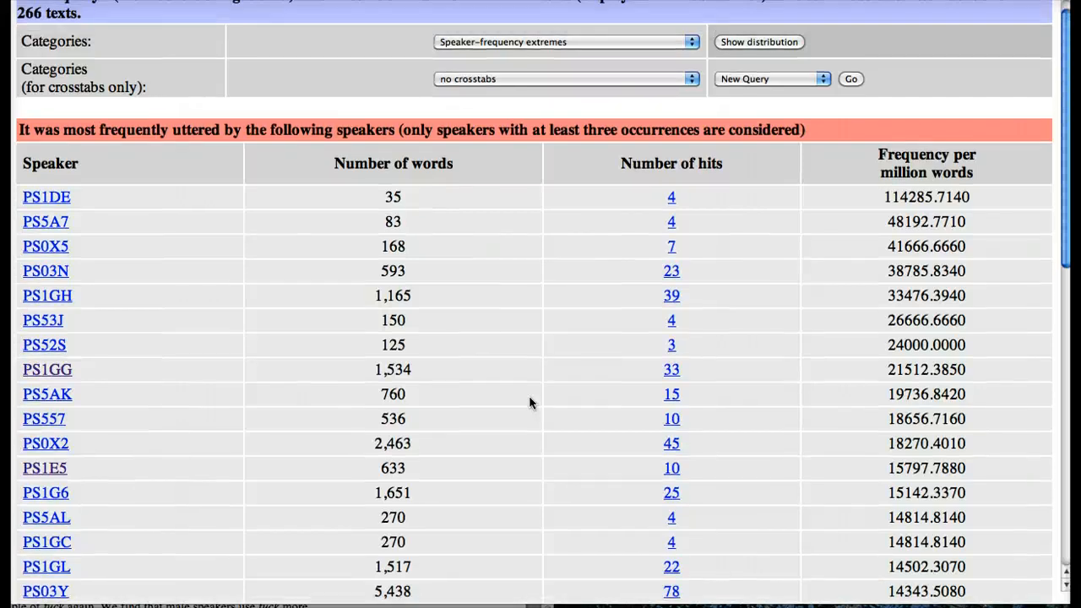
left_click(547, 51)
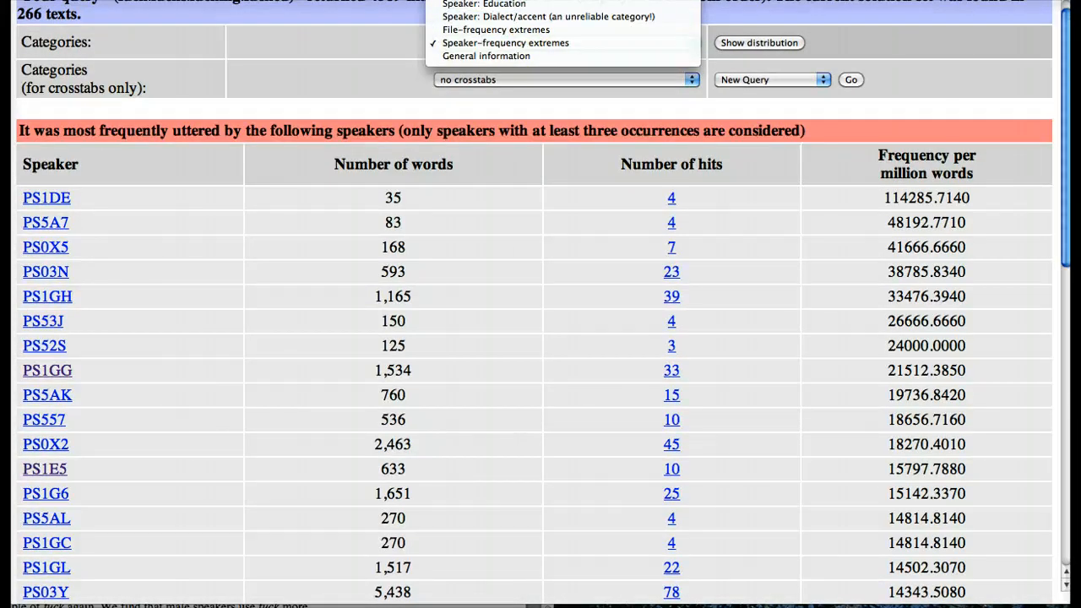
left_click(482, 0)
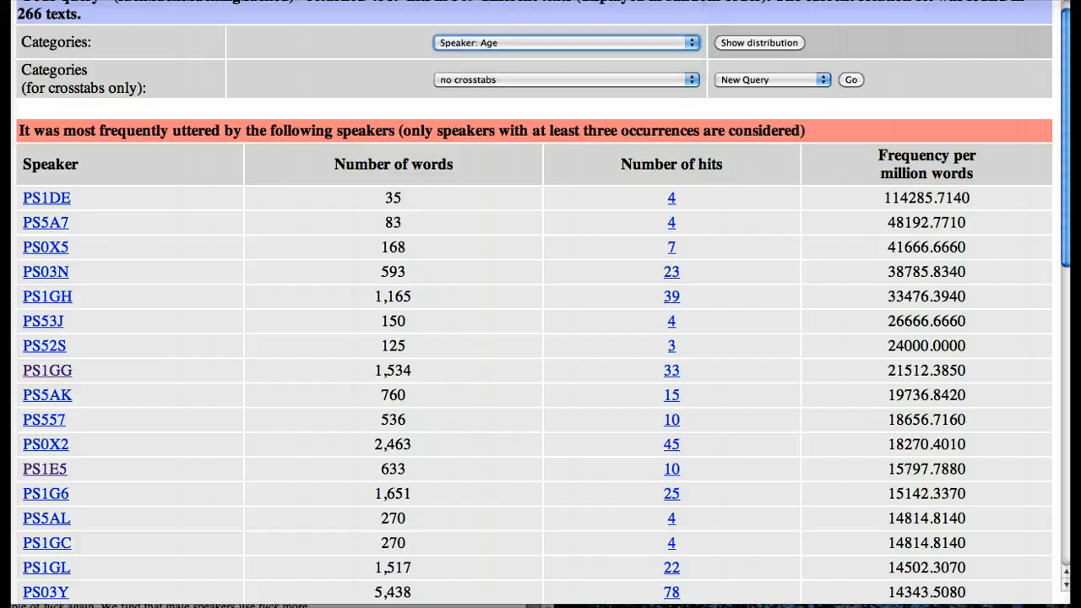
left_click(754, 46)
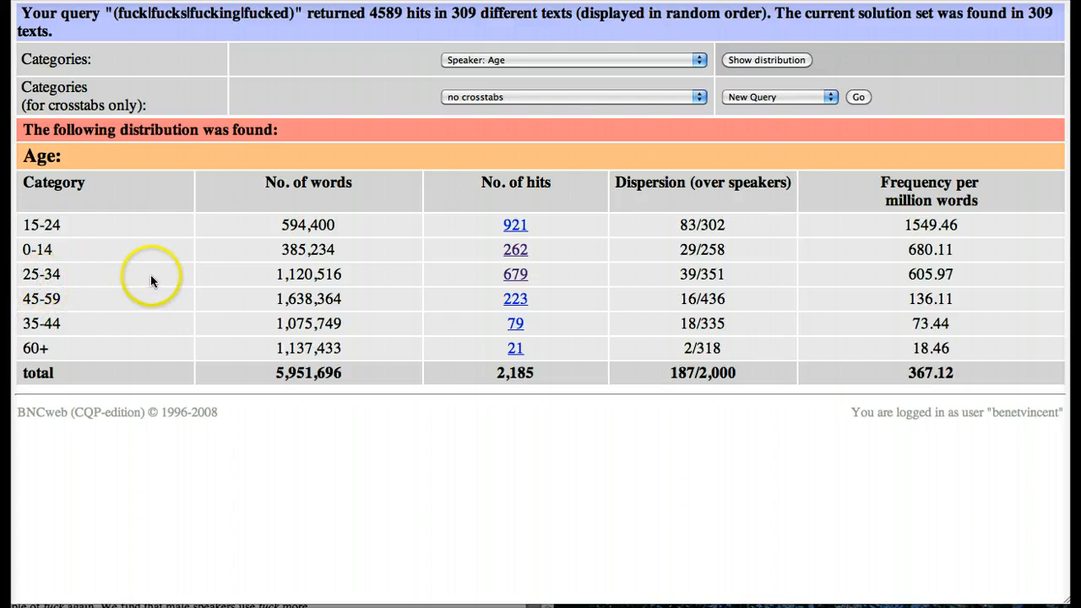
Open the hits for speakers aged 25-34 and display the distribution of that subset
left_click(514, 275)
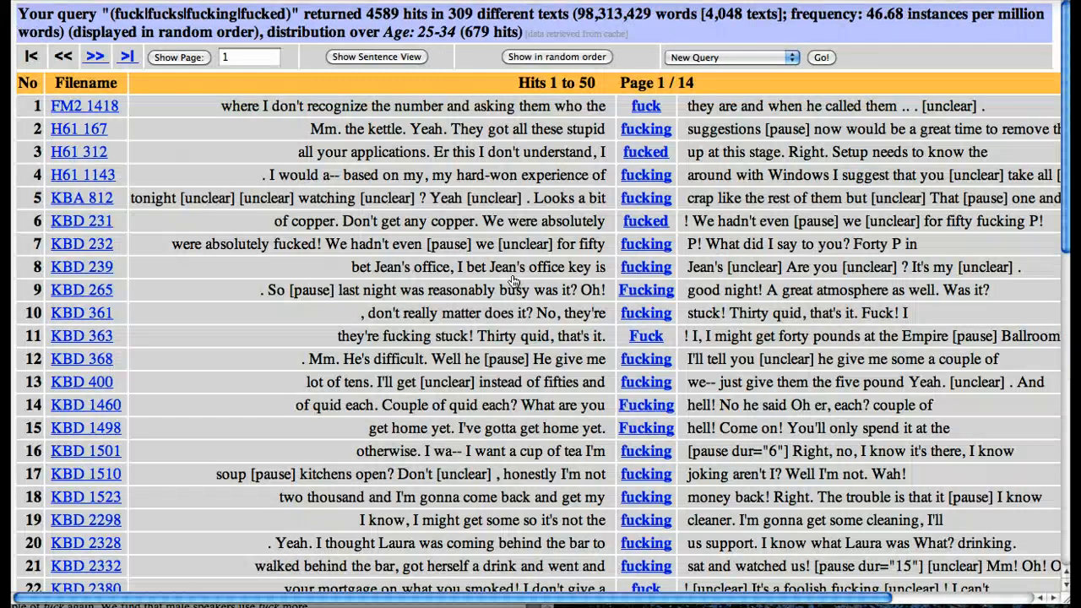
left_click(721, 59)
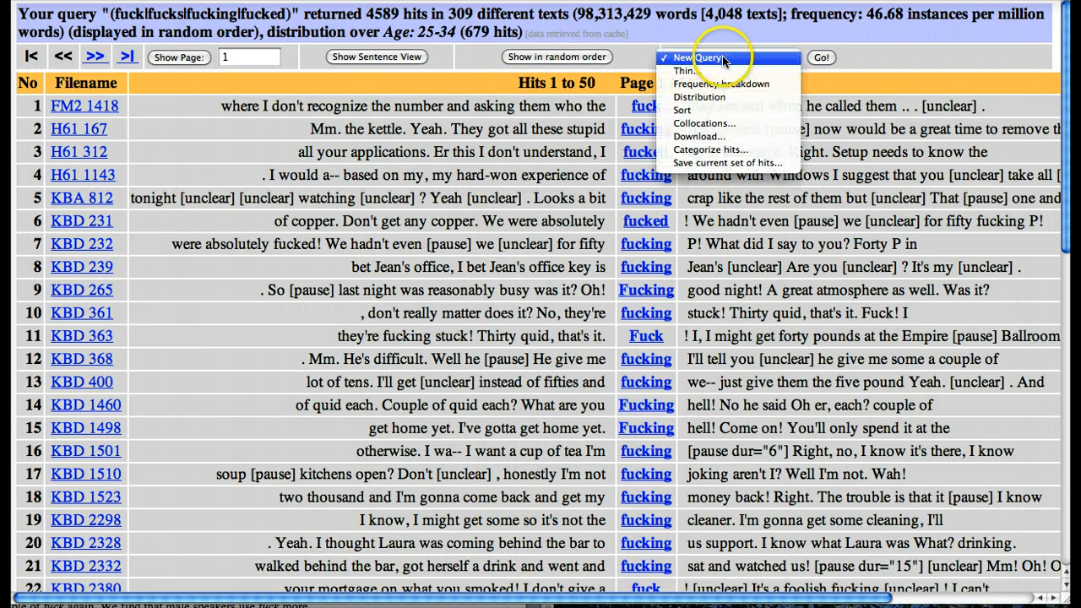
left_click(718, 101)
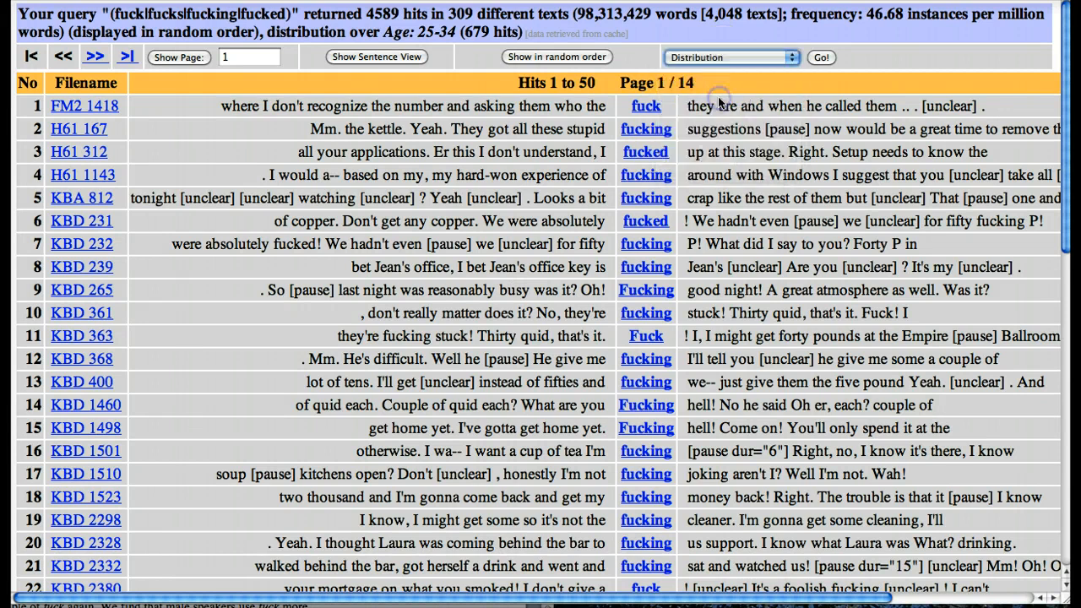
left_click(818, 56)
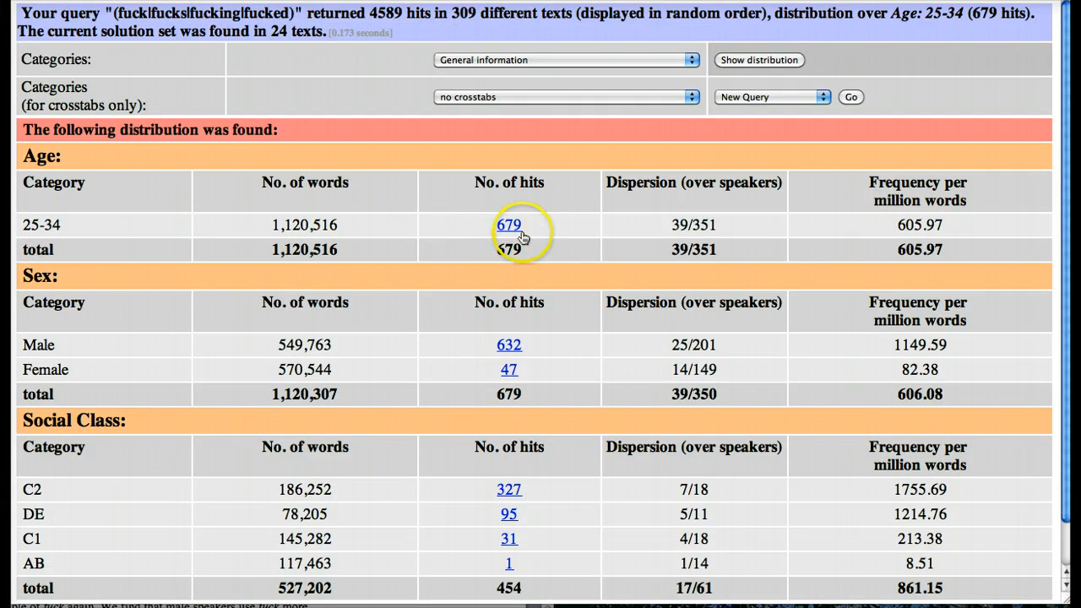
Show the Speaker-frequency extremes for the 25-34 age group's hits and review the most frequent speakers
left_click(534, 62)
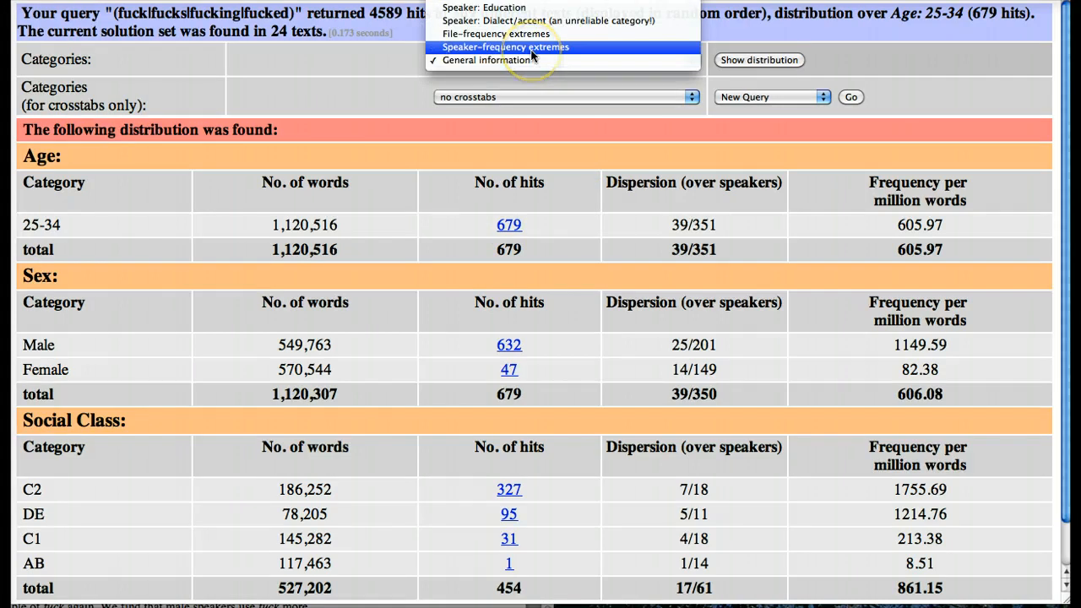
left_click(532, 51)
left_click(756, 57)
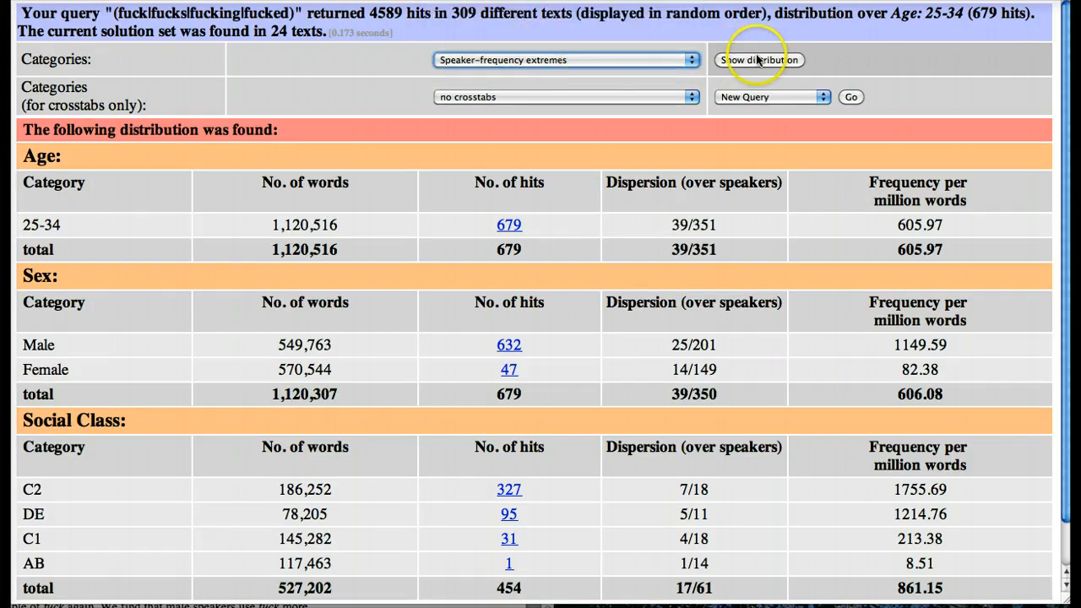
left_click(756, 56)
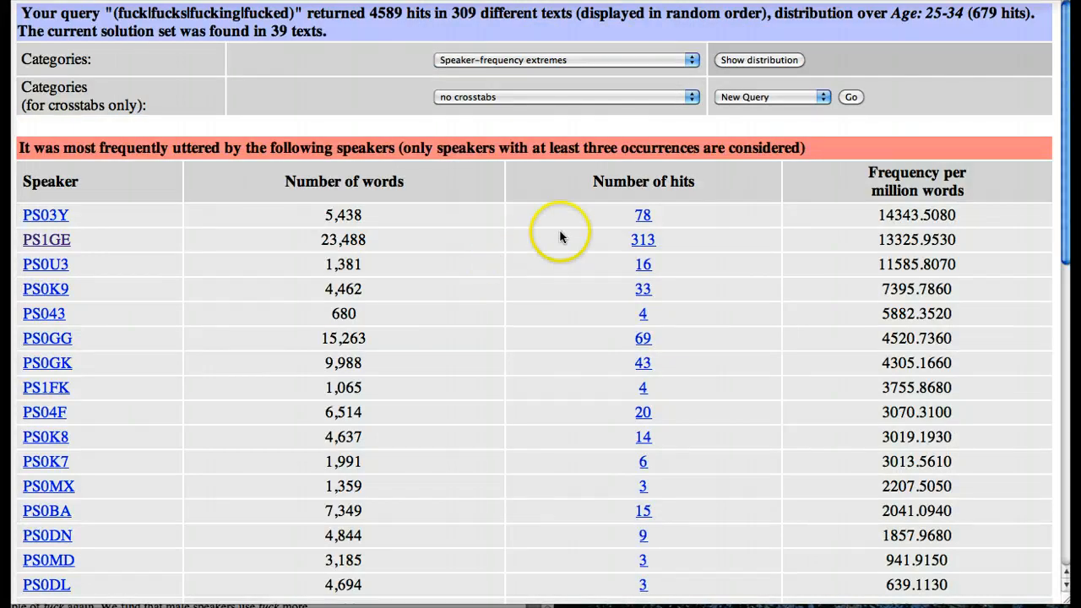
scroll(558, 237, "down", 1)
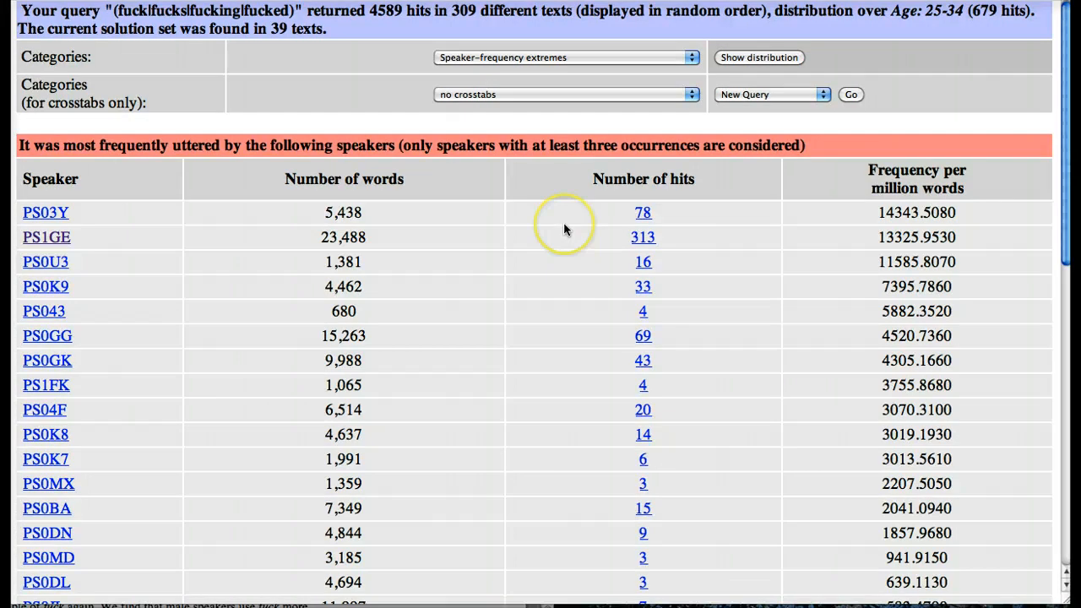
mouse_move(563, 223)
left_mouse_down()
mouse_move(597, 224)
mouse_move(581, 229)
left_mouse_up()
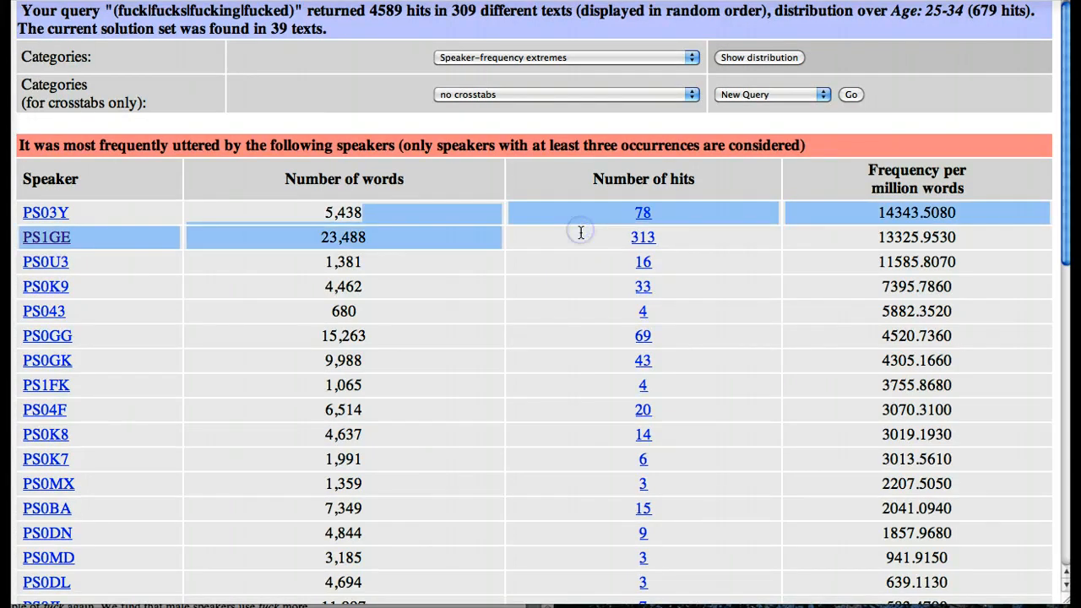
left_click(581, 231)
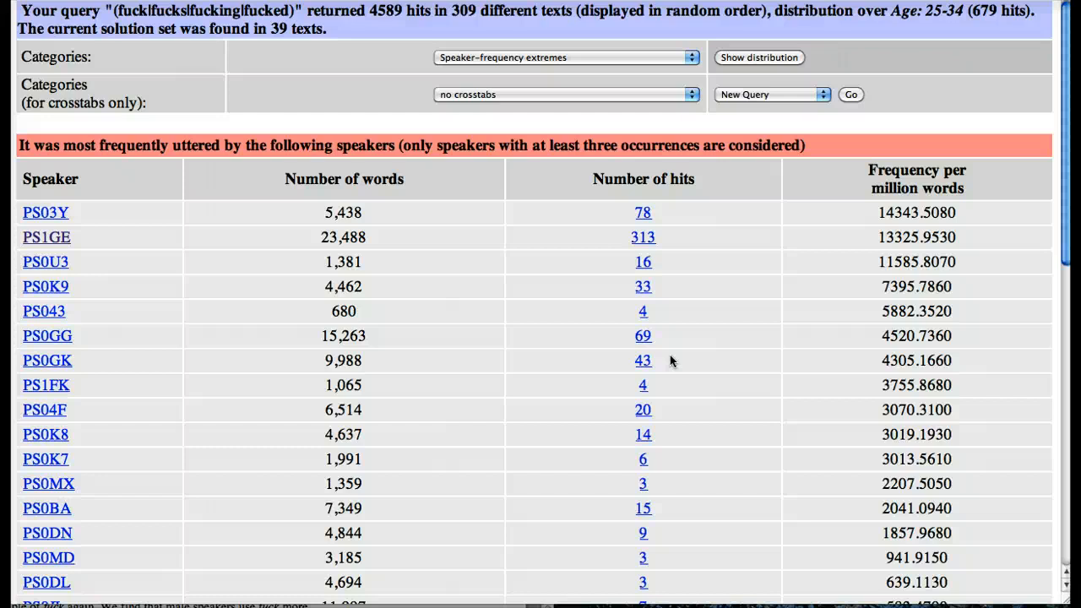
left_click(495, 326)
Show the File-frequency extremes for the 25-34 age group's hits
left_click(523, 59)
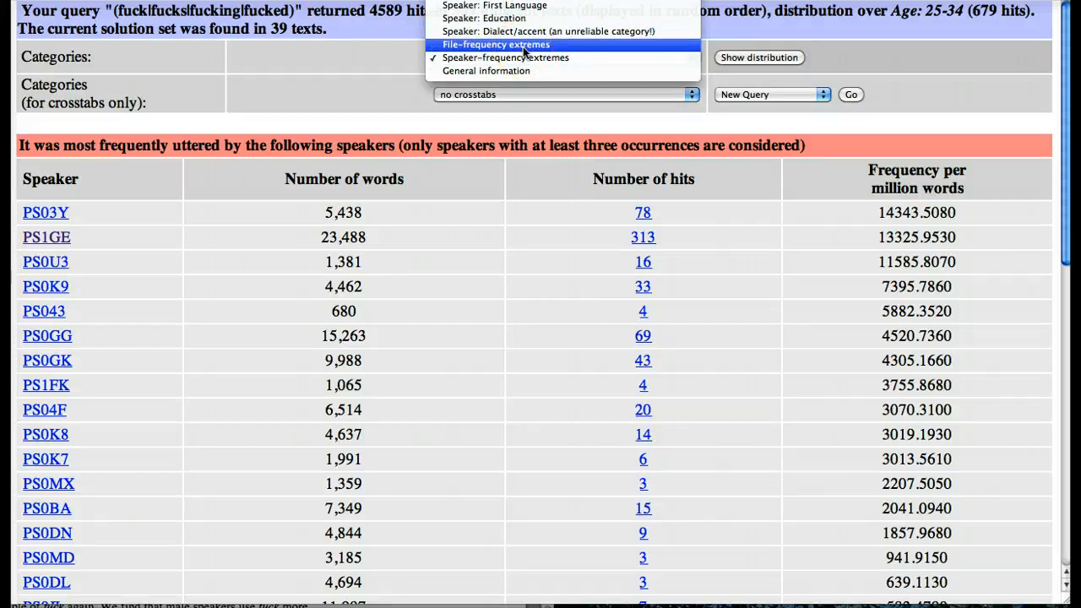
left_click(523, 47)
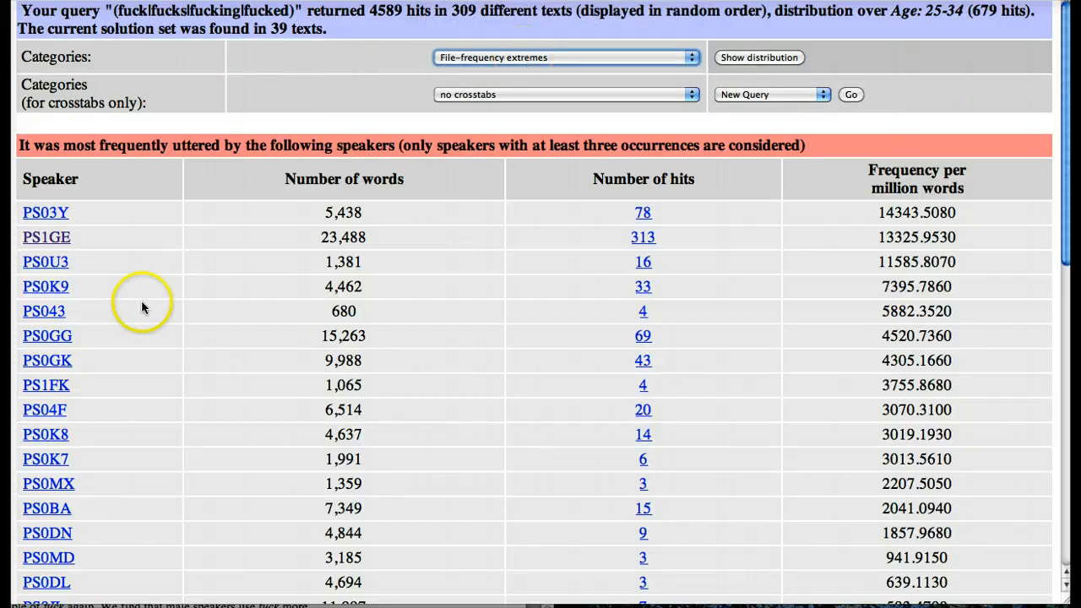
left_click(744, 59)
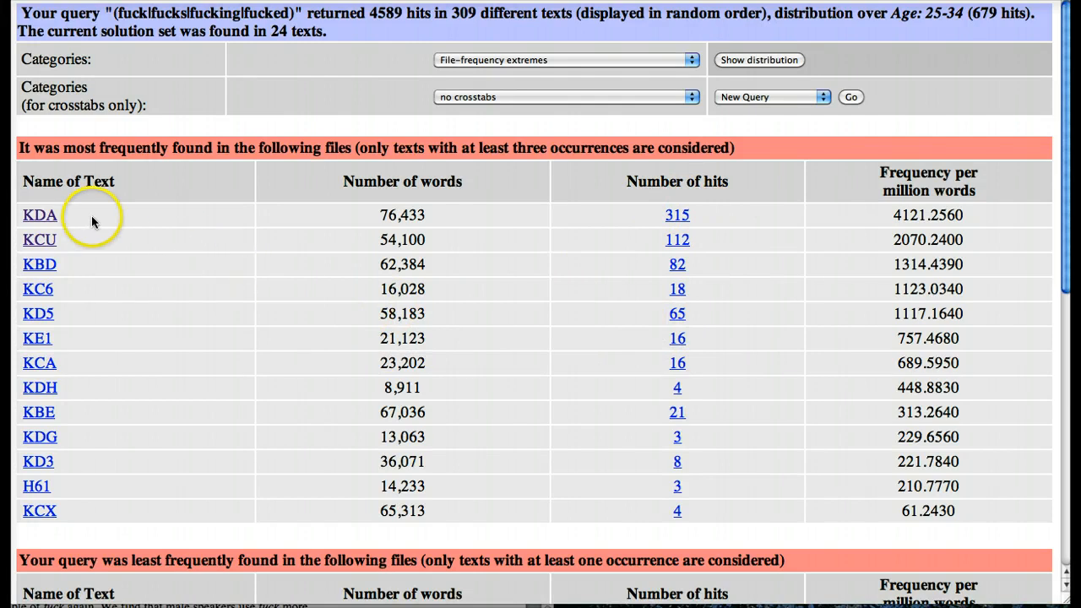
View the header information of the texts KDA and KCU in turn, returning to the file list after each
left_click(38, 218)
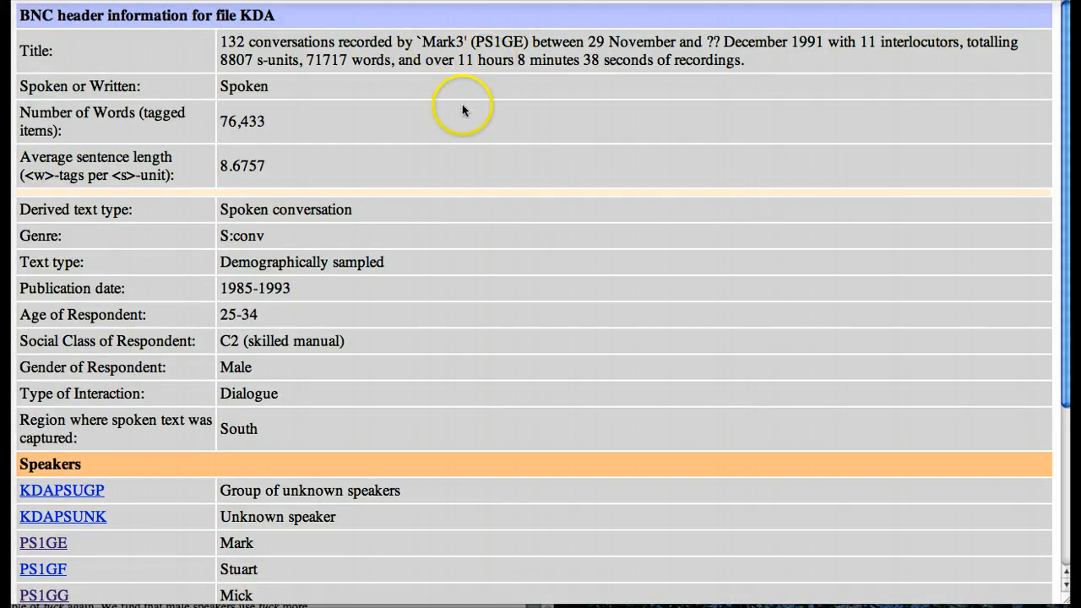
key("super+bracketleft")
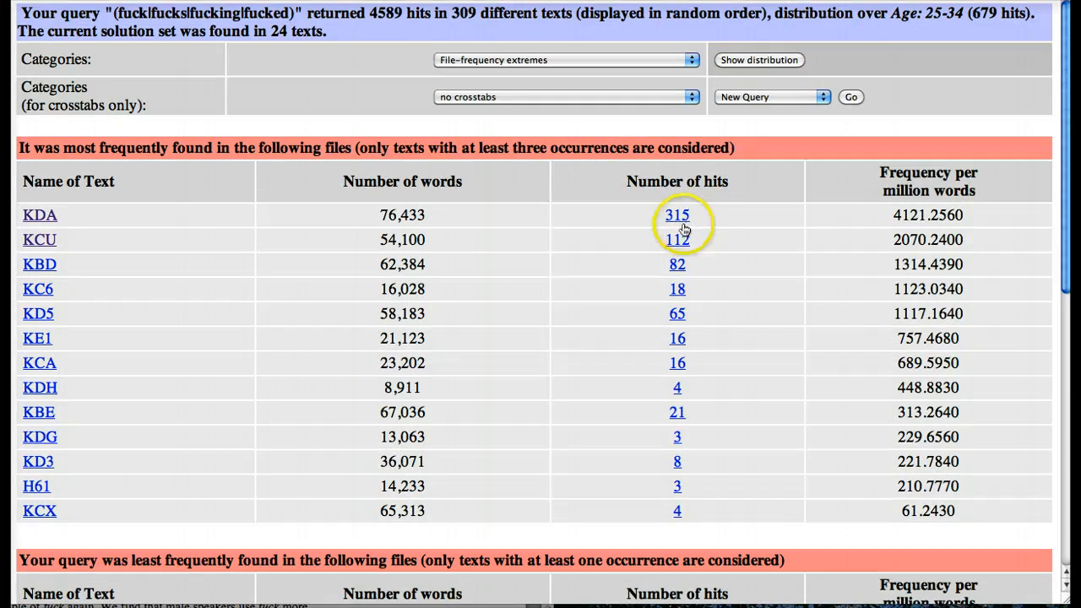
left_click(30, 242)
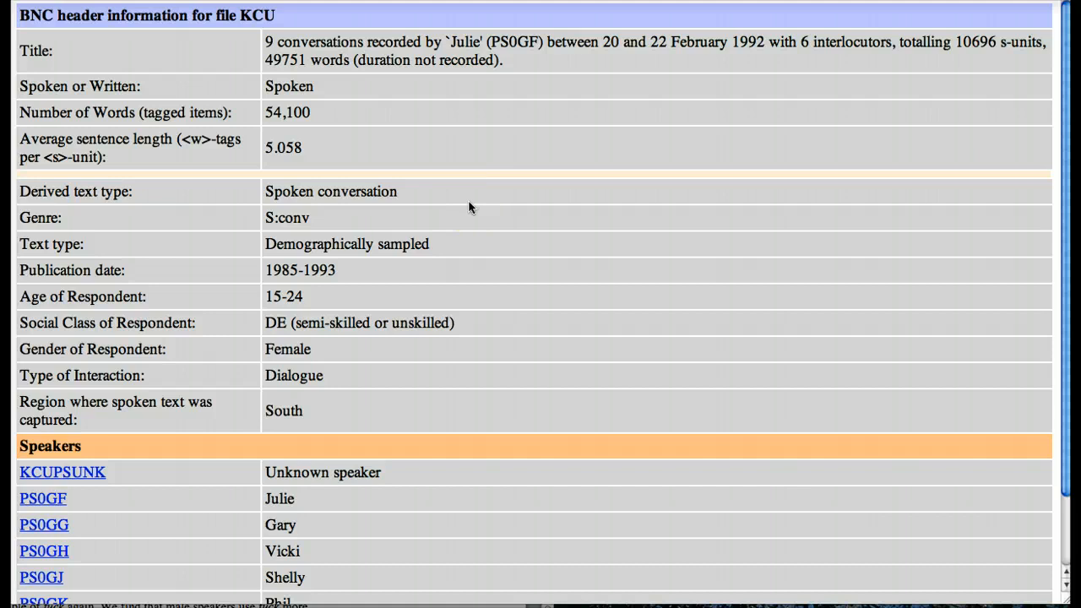
key("super+bracketleft")
left_click(656, 246)
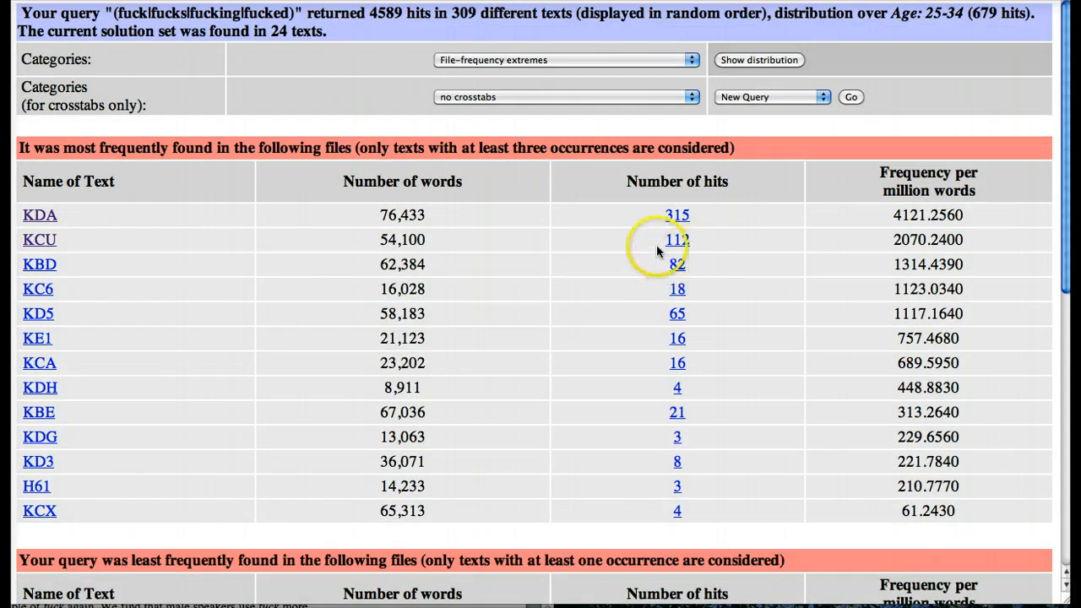